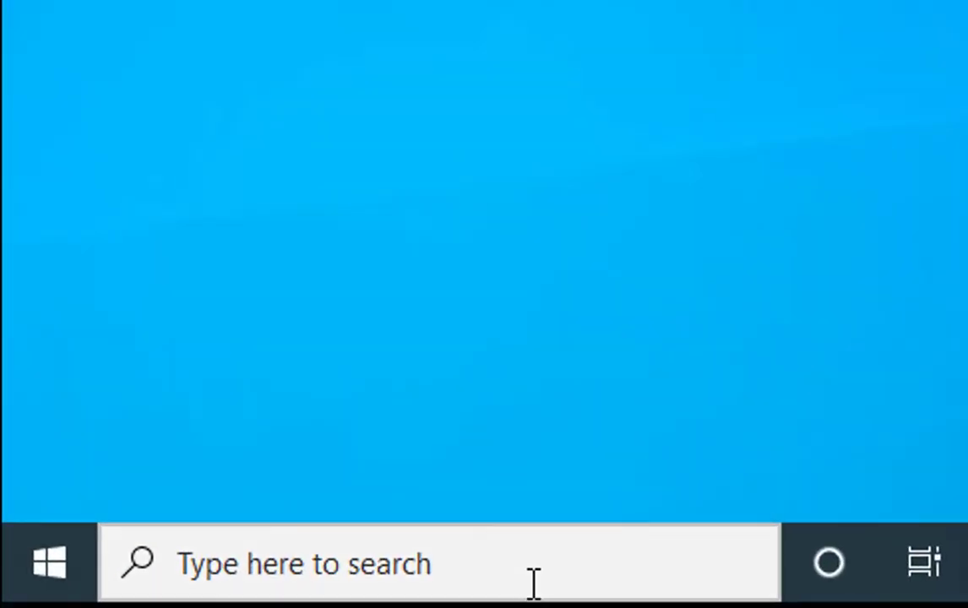
Search for services.msc and launch the Services console as administrator
click(551, 577)
text(services.msc)
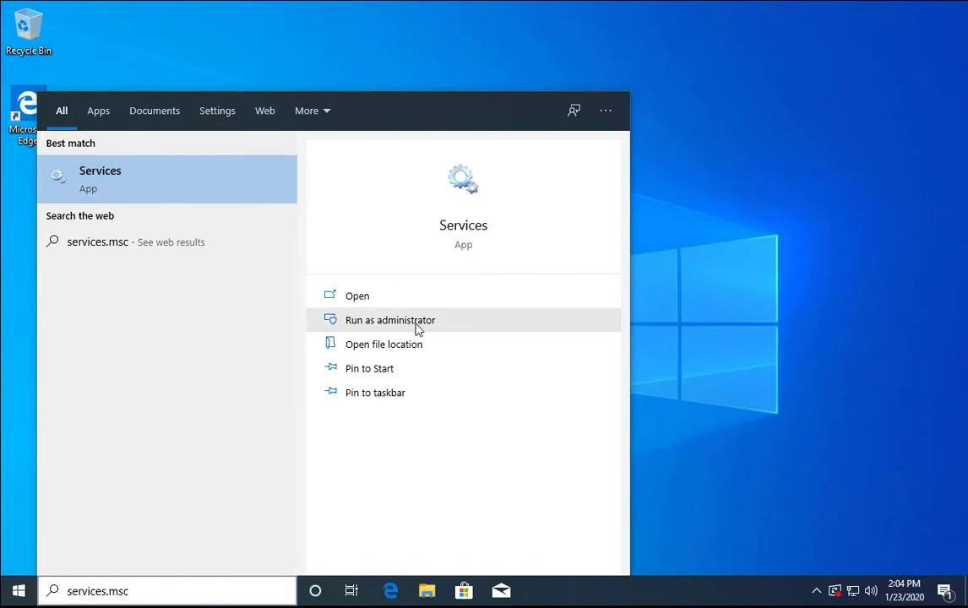
click(396, 329)
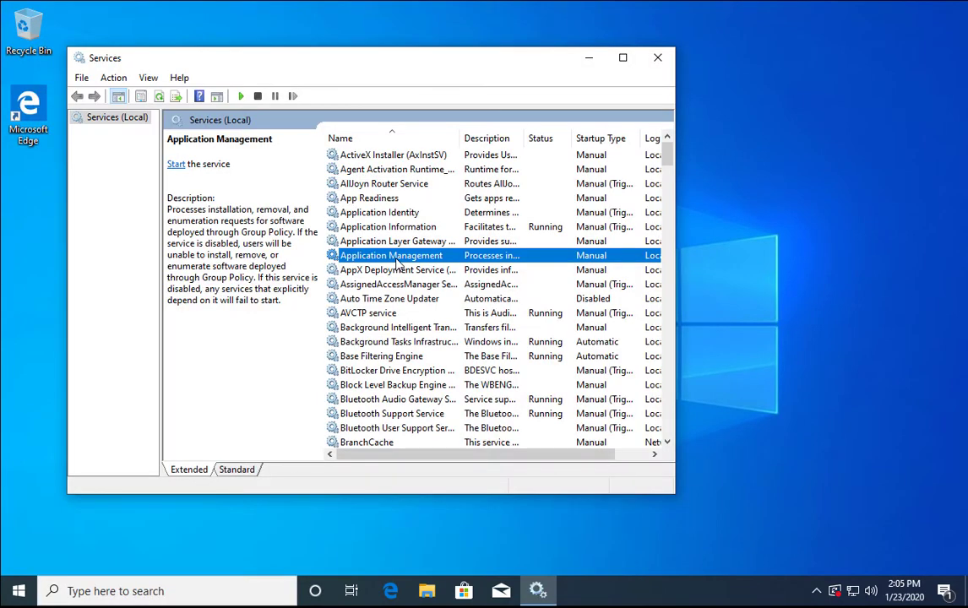
Maximize Services and select Windows Update, showing it stopped with Manual (Trigger Start) startup
key(super+Up)
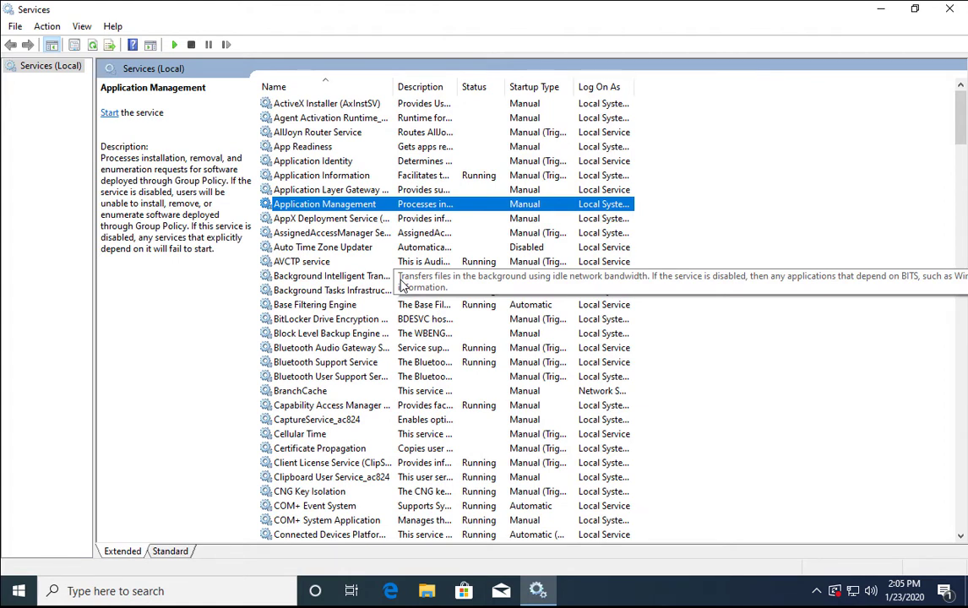
text(windows audio)
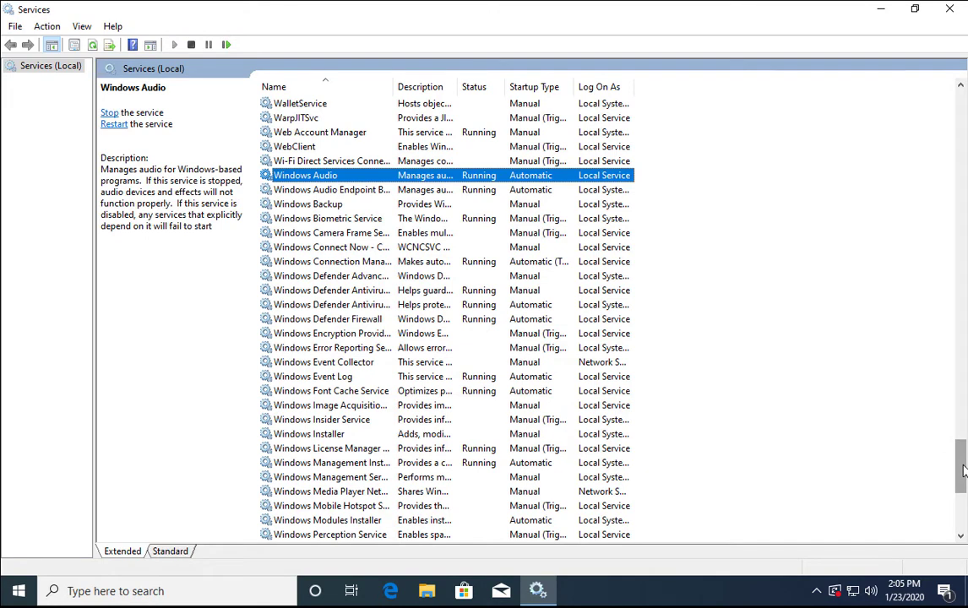
drag(962, 471, 964, 507)
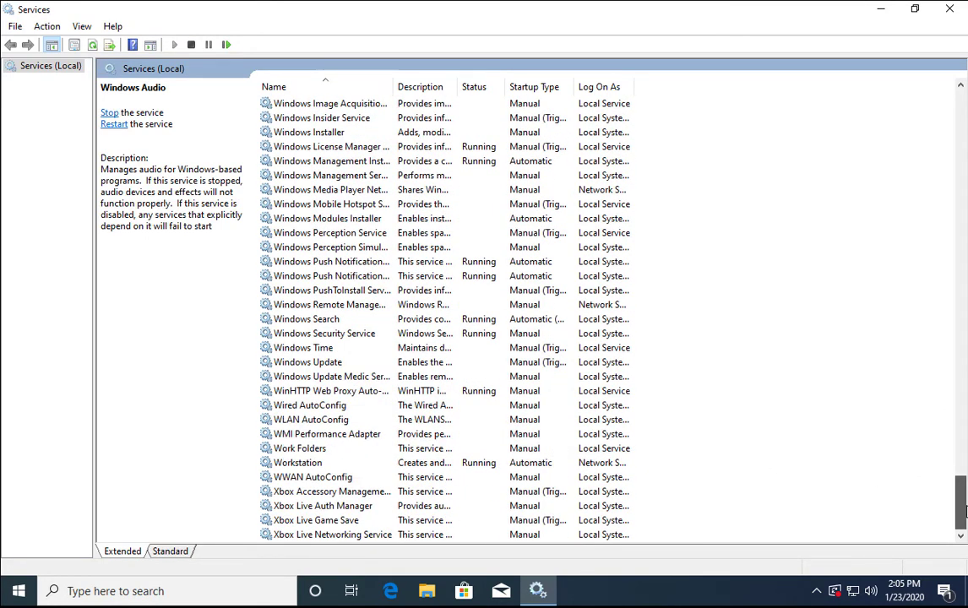
click(302, 364)
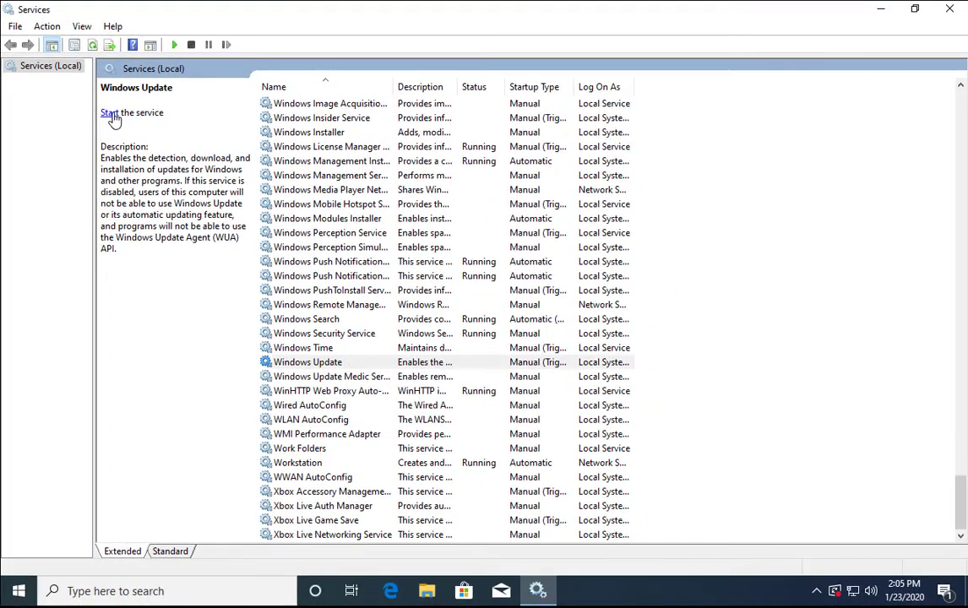
Start Windows Update, then stop and start it again so it stays running
click(108, 111)
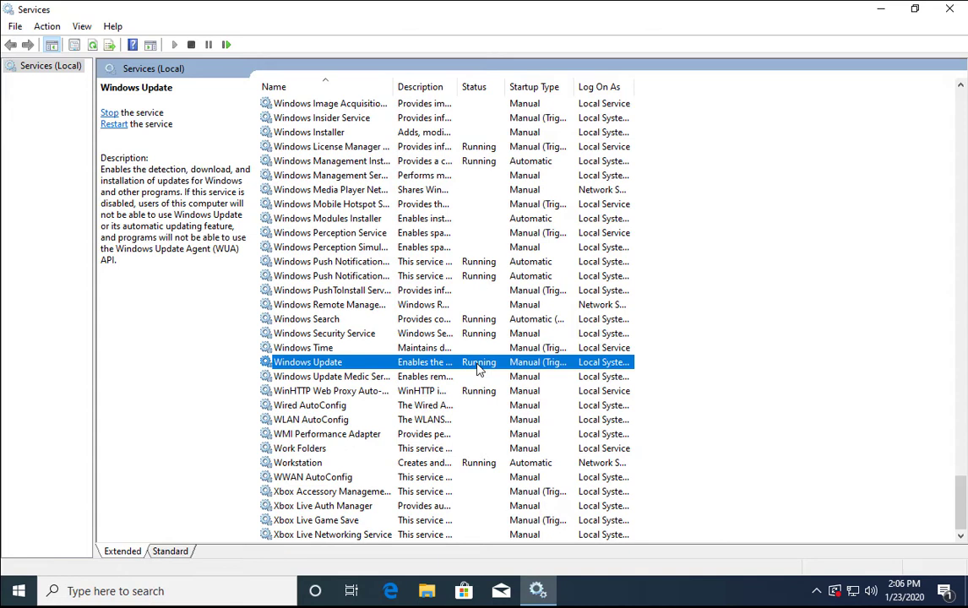
right_click(478, 368)
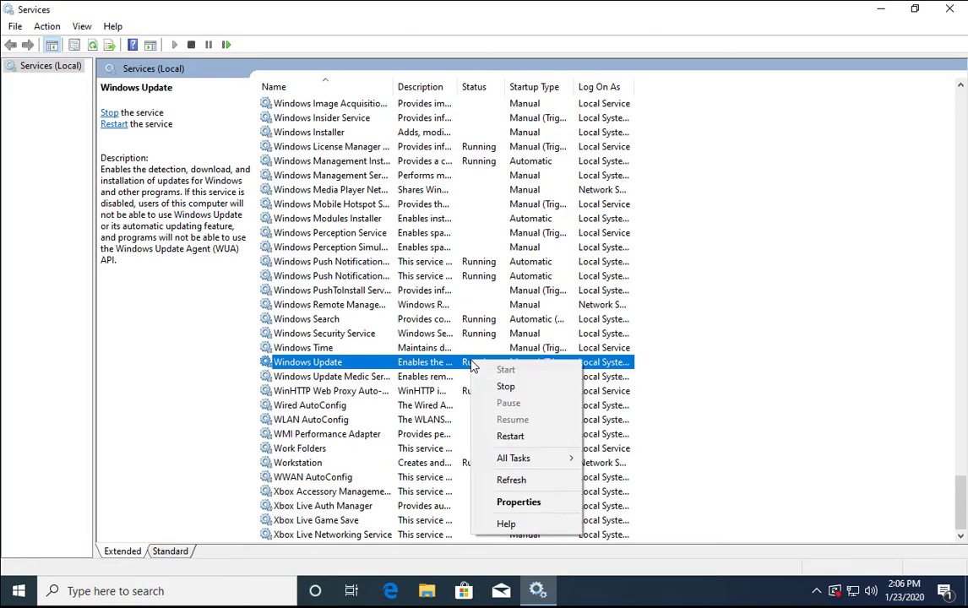
click(532, 387)
right_click(424, 364)
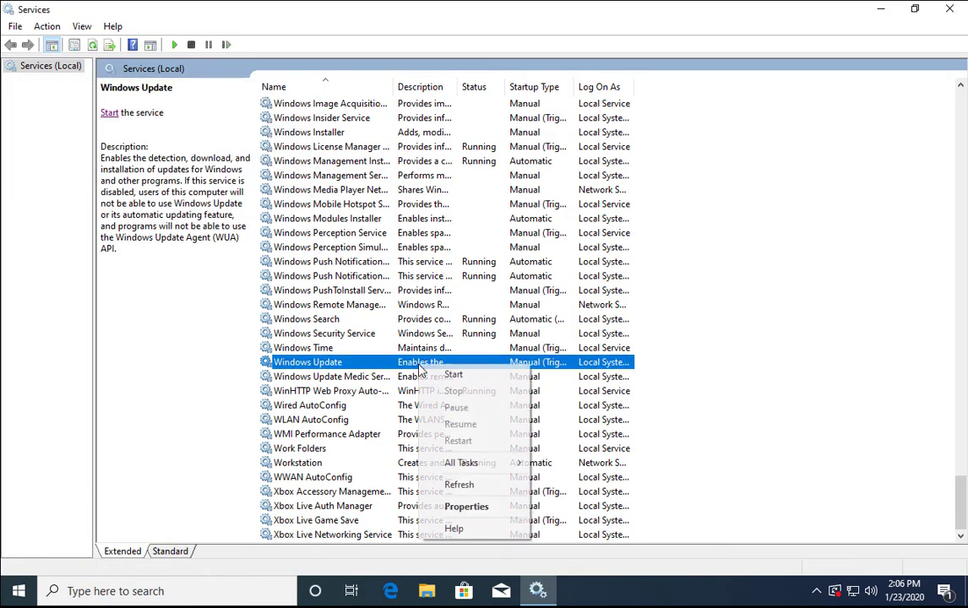
click(436, 375)
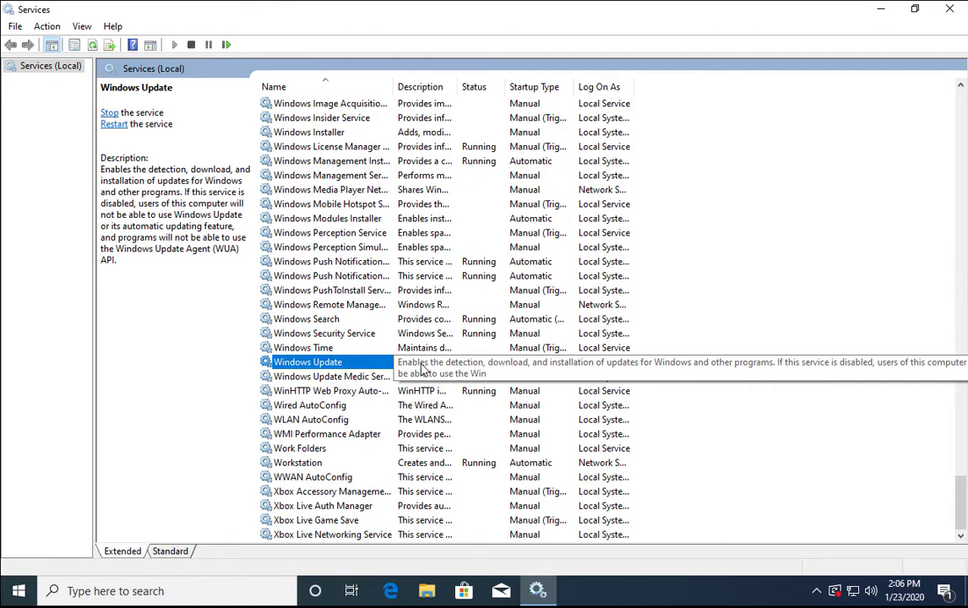
scroll(424, 369, up, 1)
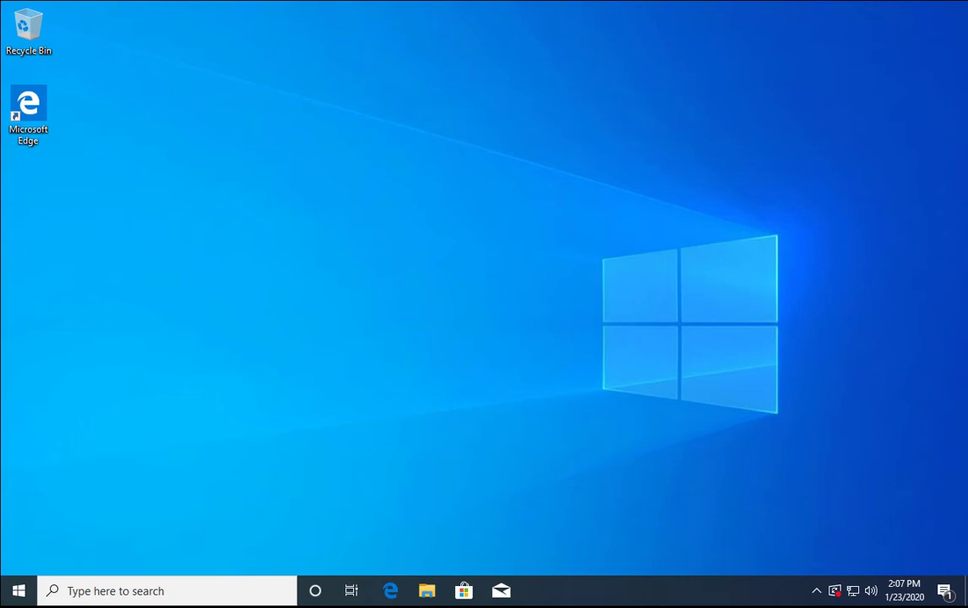
Search for cmd and launch Command Prompt as administrator, approving the UAC prompt
click(176, 595)
text(cmd)
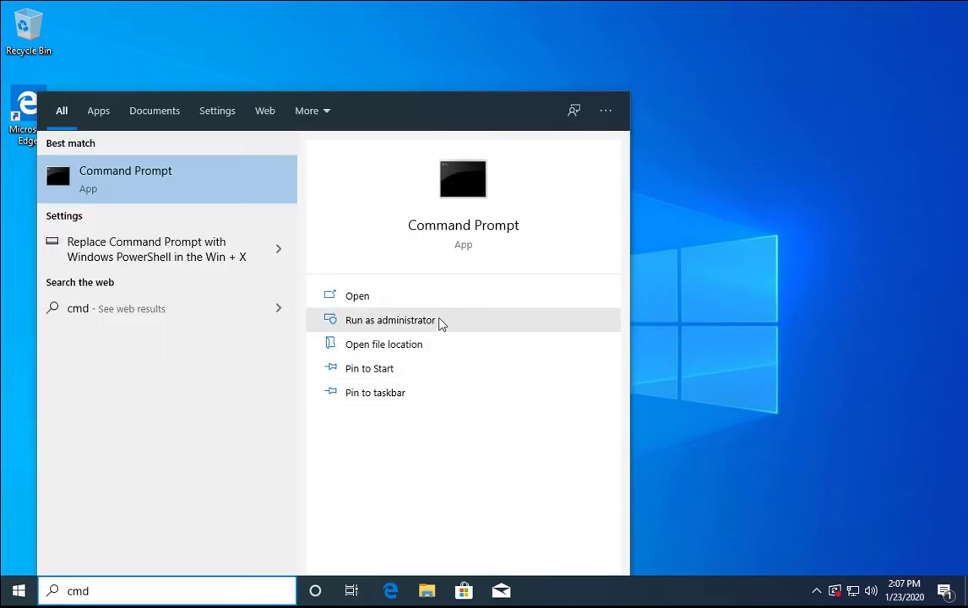
click(439, 325)
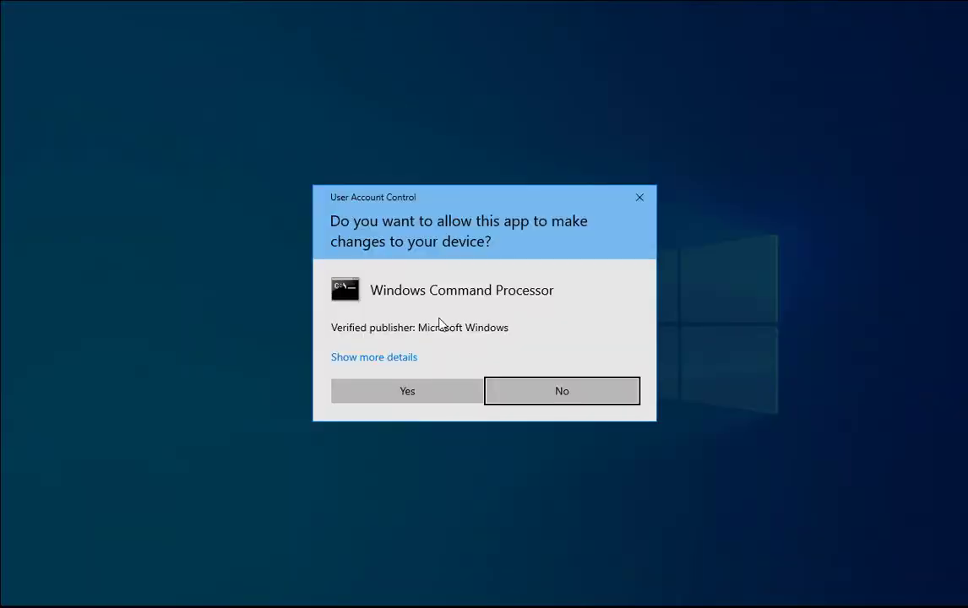
click(428, 396)
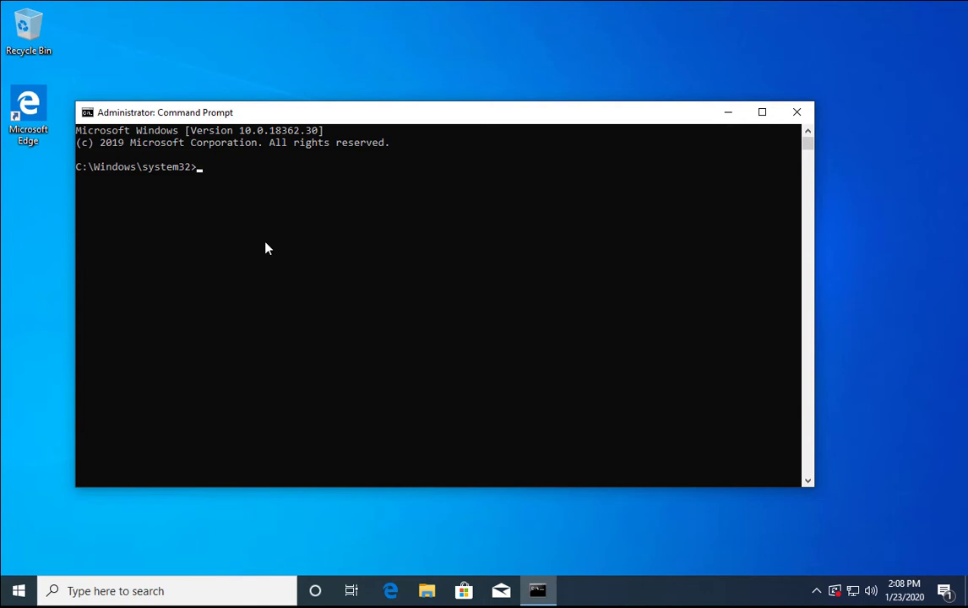
Stop the service with net stop wuauserv, then move up to C:\Windows with cd.
text(net stop wuauserv)
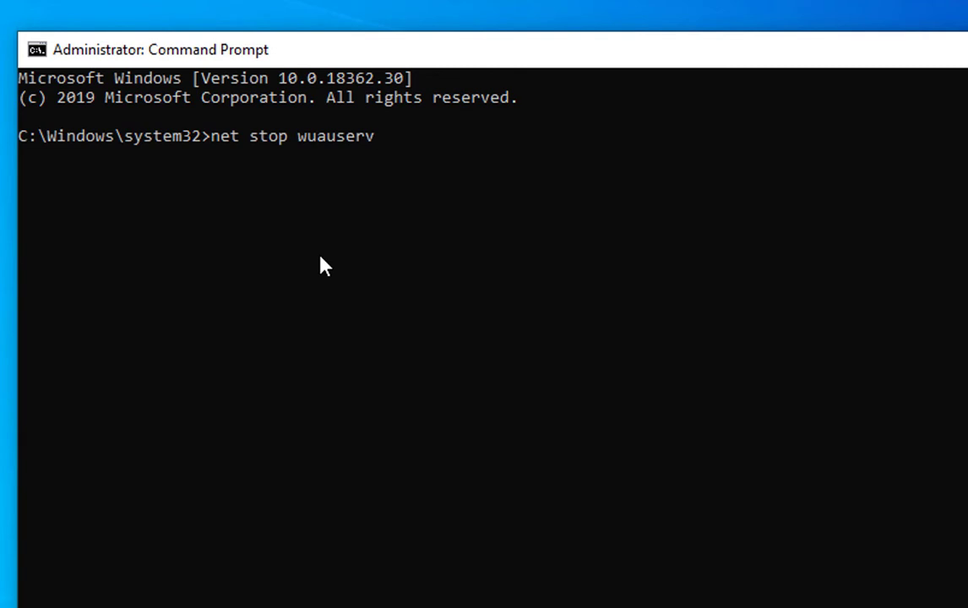
key(Return)
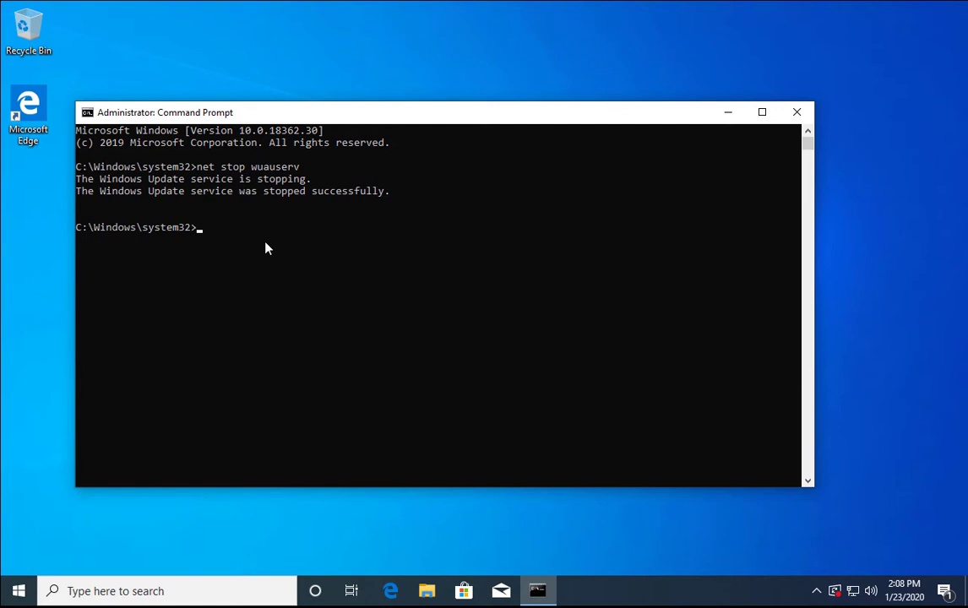
text(cd..)
key(Return)
Rename SoftwareDistribution to SoftwareDistribution.bak with the ren command, using Tab completion
text(ren)
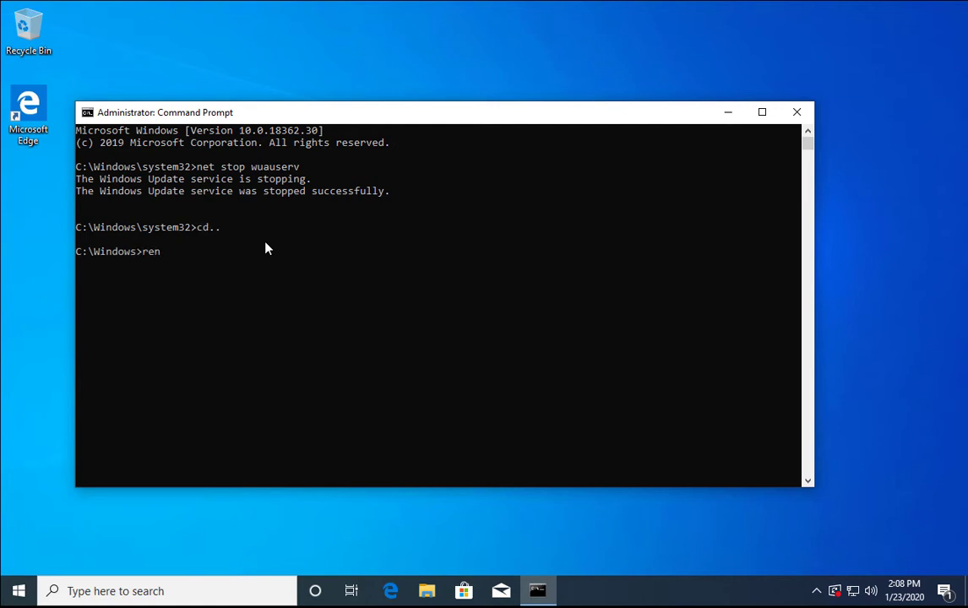
text( soft)
key(Tab)
text(soft)
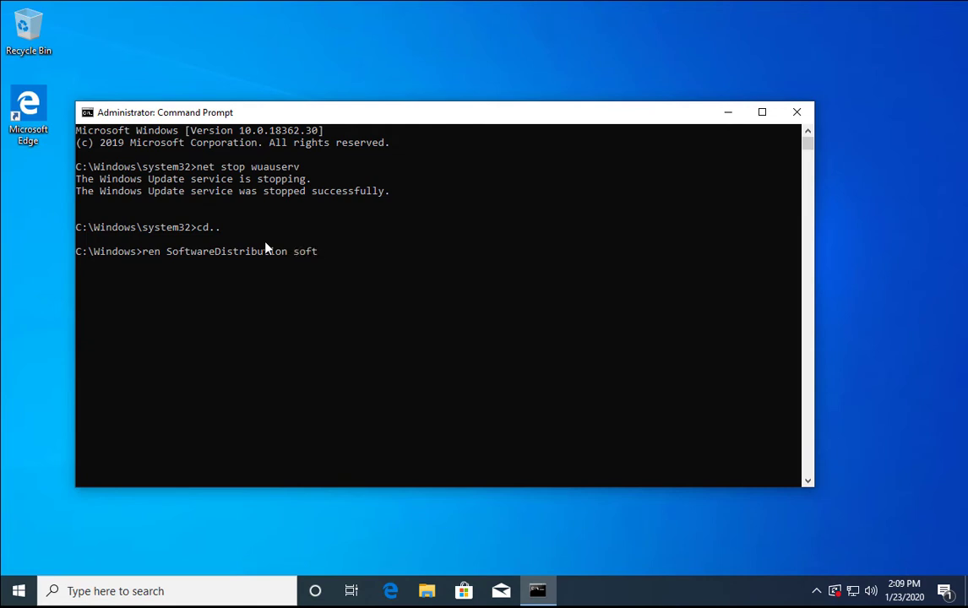
key(Tab)
text(.b)
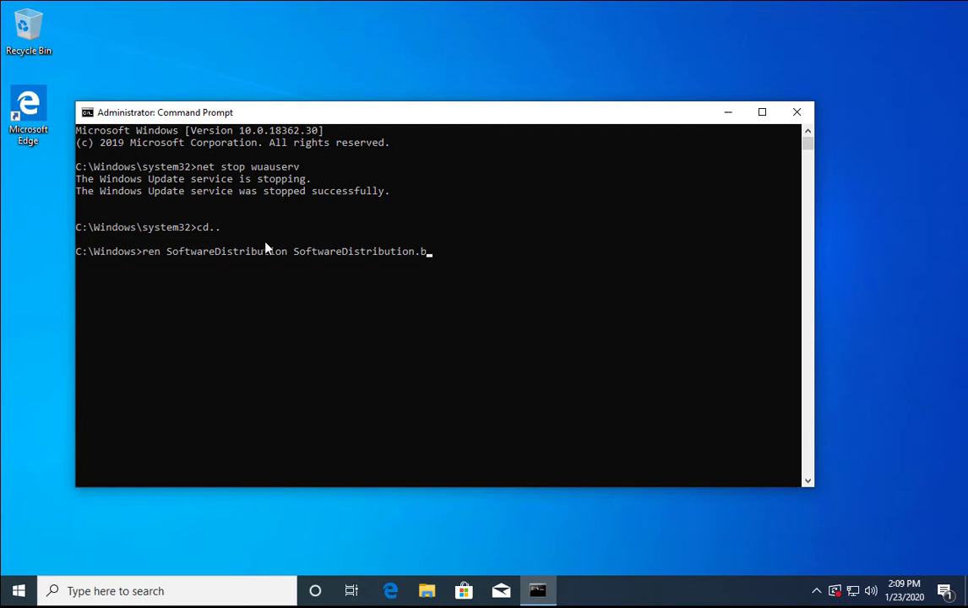
text(ak)
key(Return)
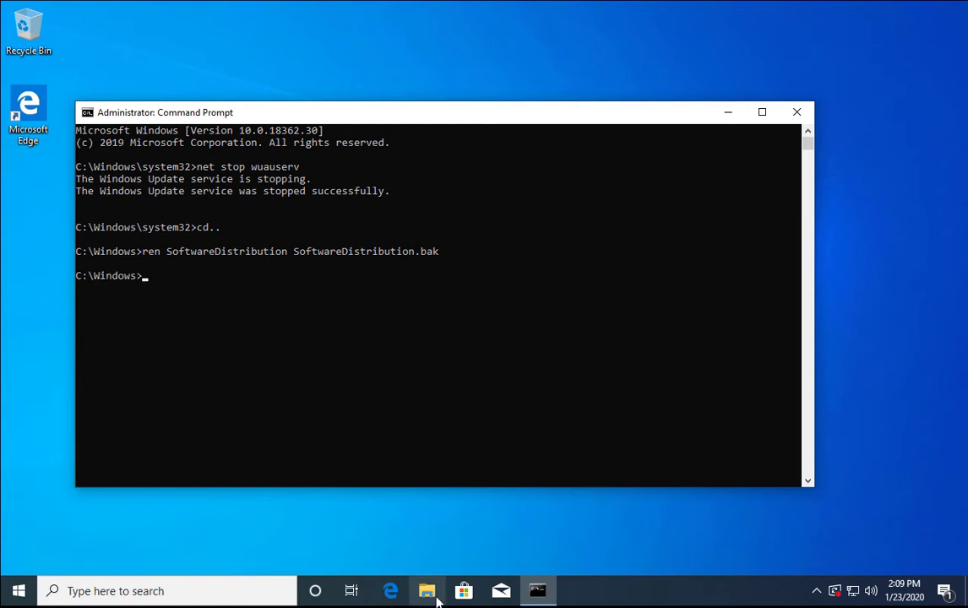
click(489, 565)
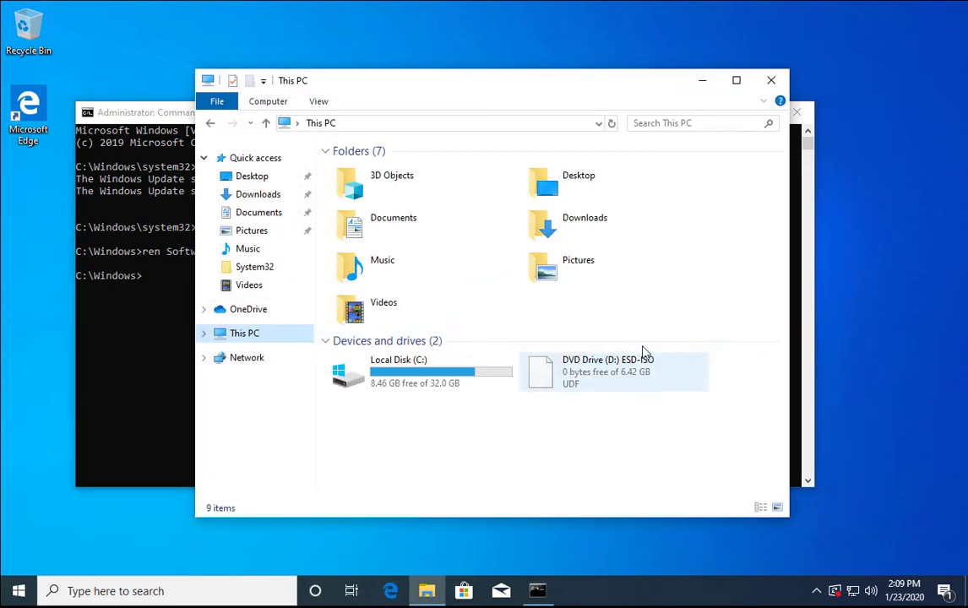
Browse Local Disk (C:) to the Windows folder and locate SoftwareDistribution.bak
double_click(397, 368)
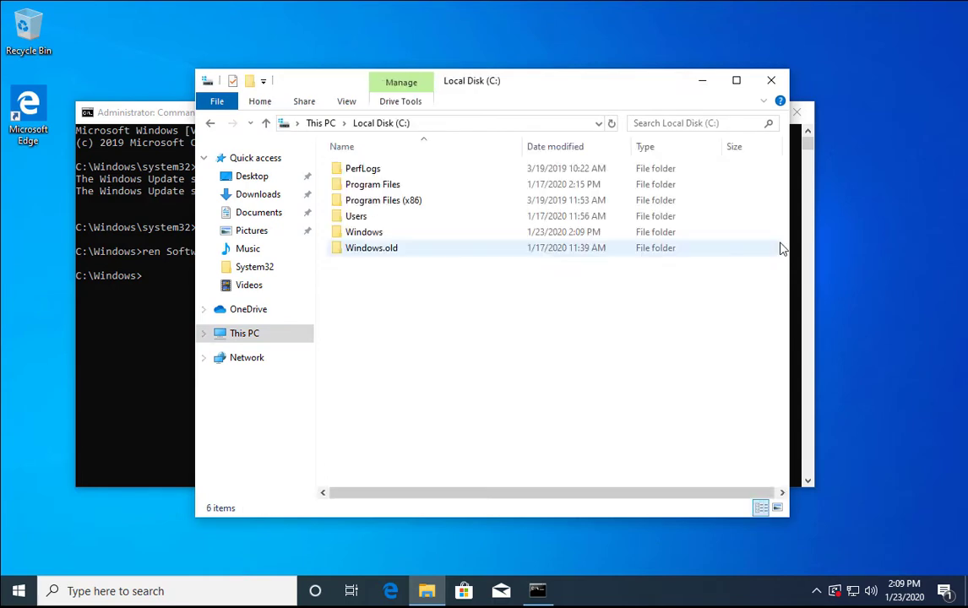
double_click(422, 234)
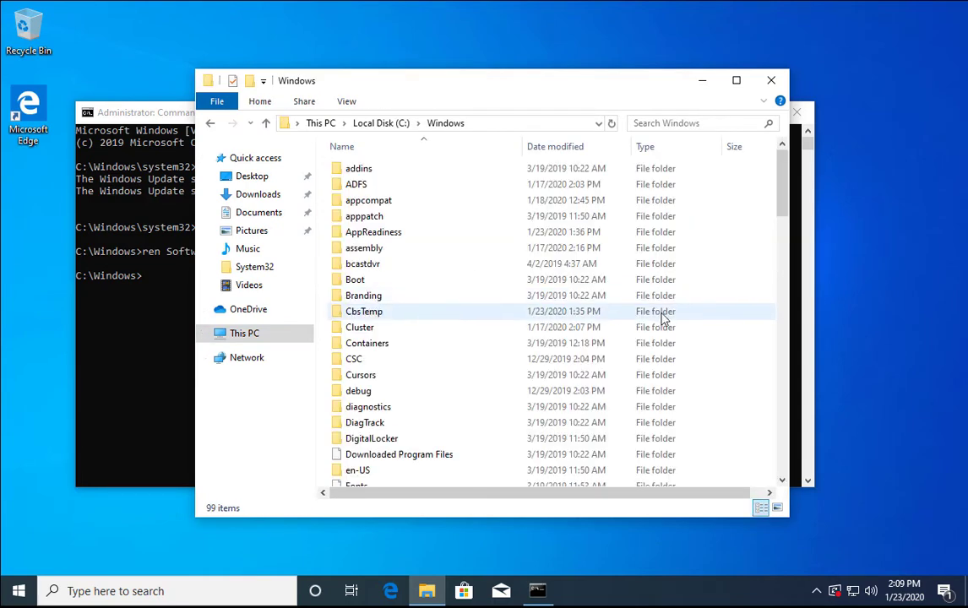
scroll(591, 321, down, 15)
click(480, 326)
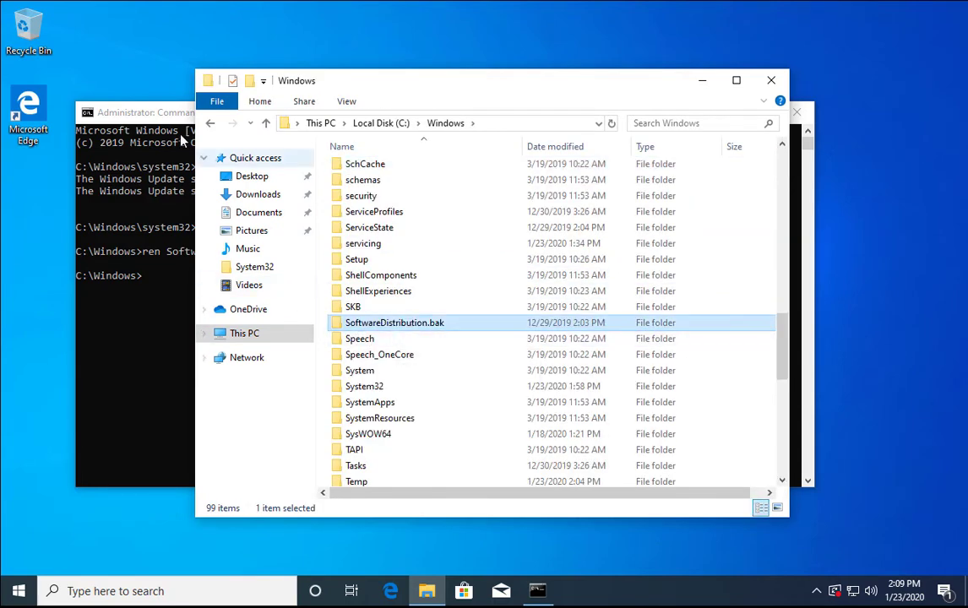
click(139, 113)
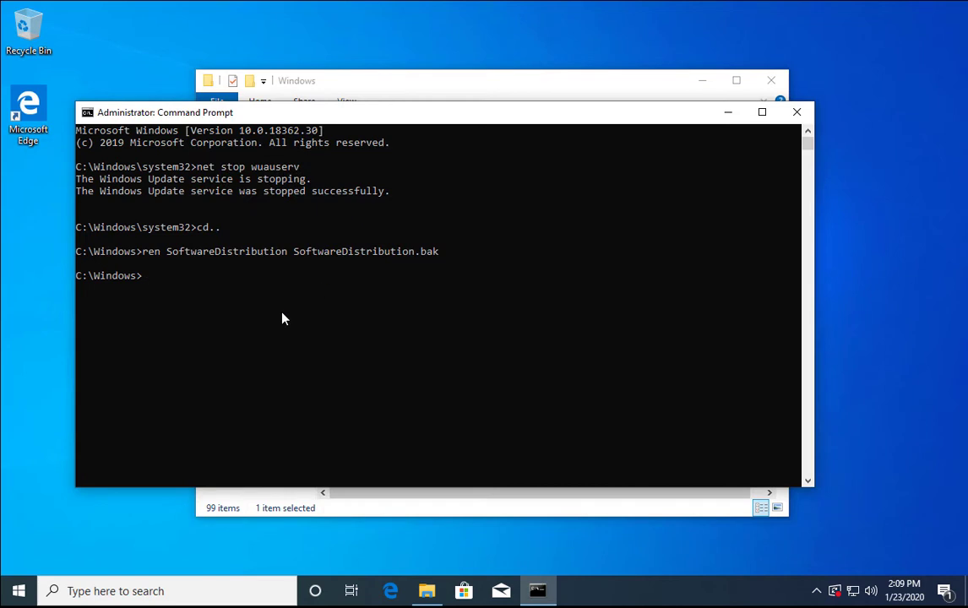
Run net start wuauserv and verify a new SoftwareDistribution folder appears in C:\Windows
text(net start wuauserv)
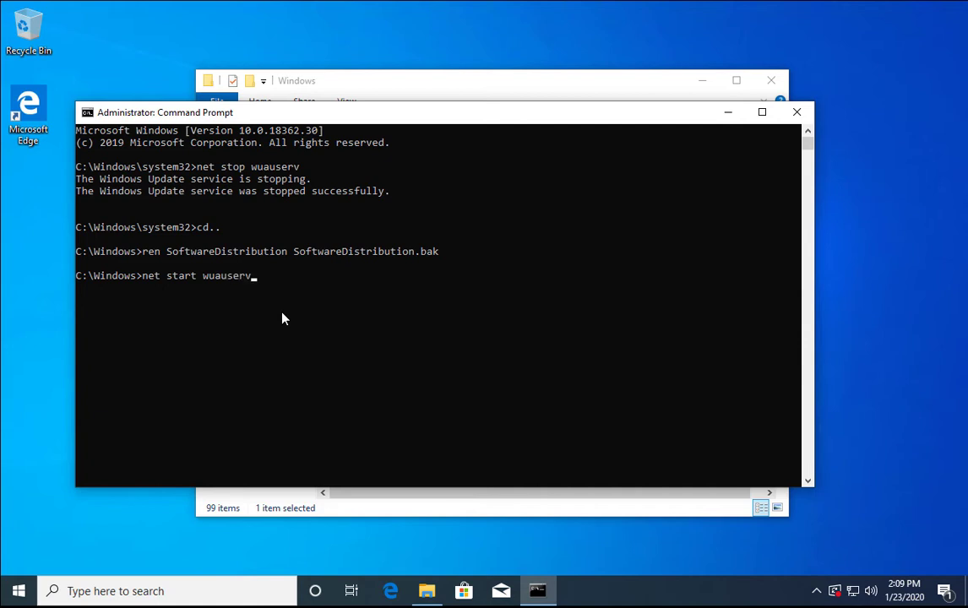
key(Return)
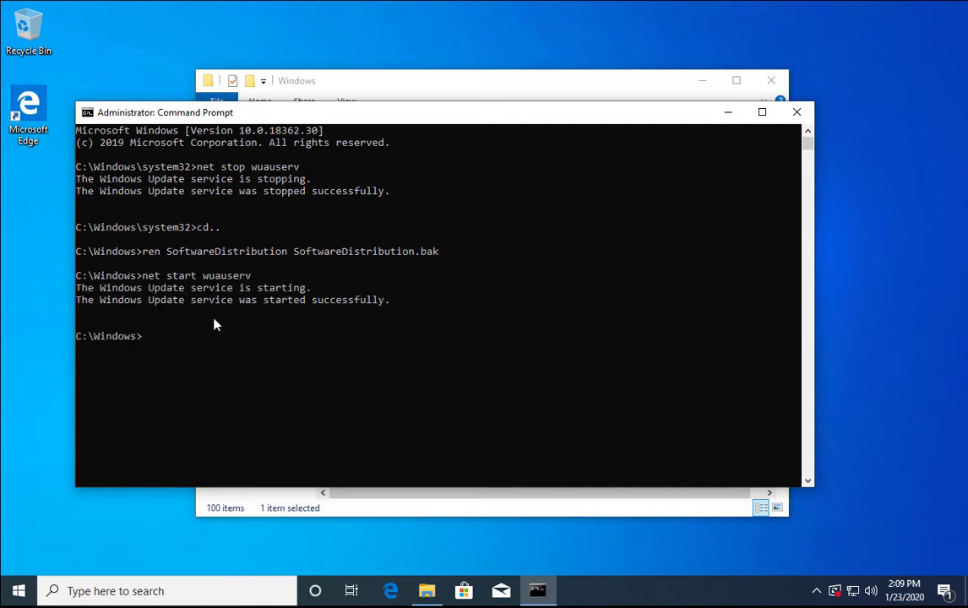
click(482, 84)
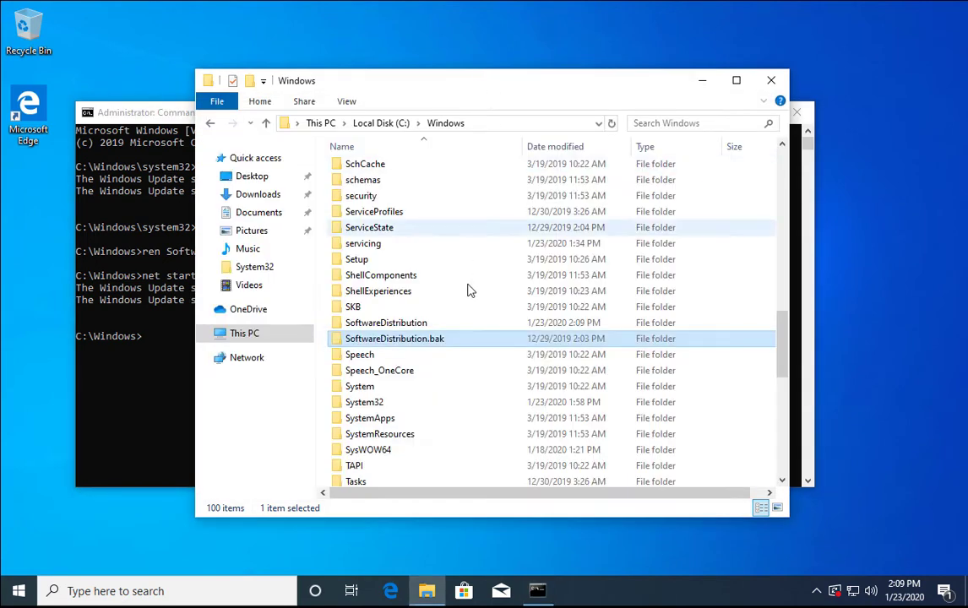
click(399, 325)
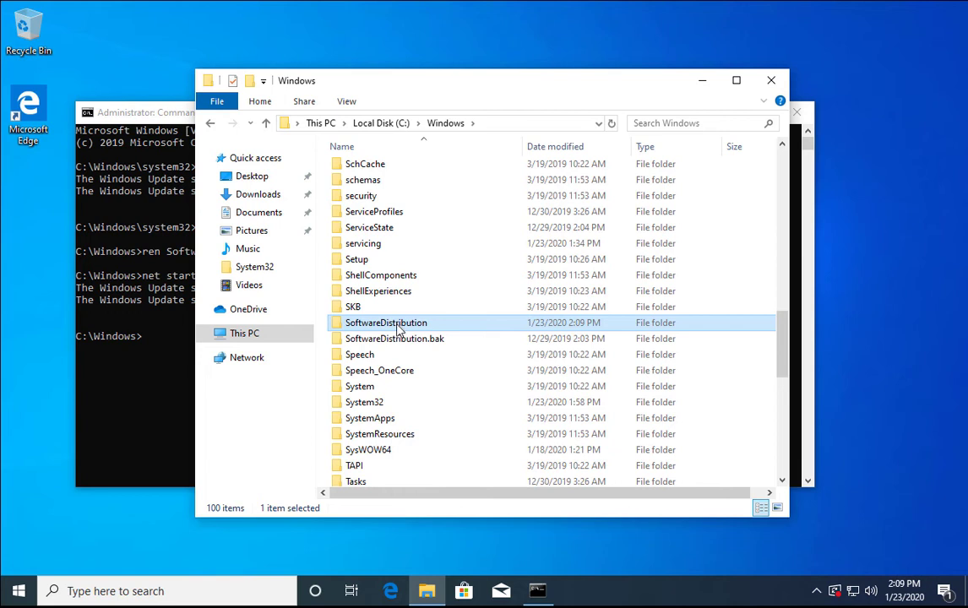
click(142, 353)
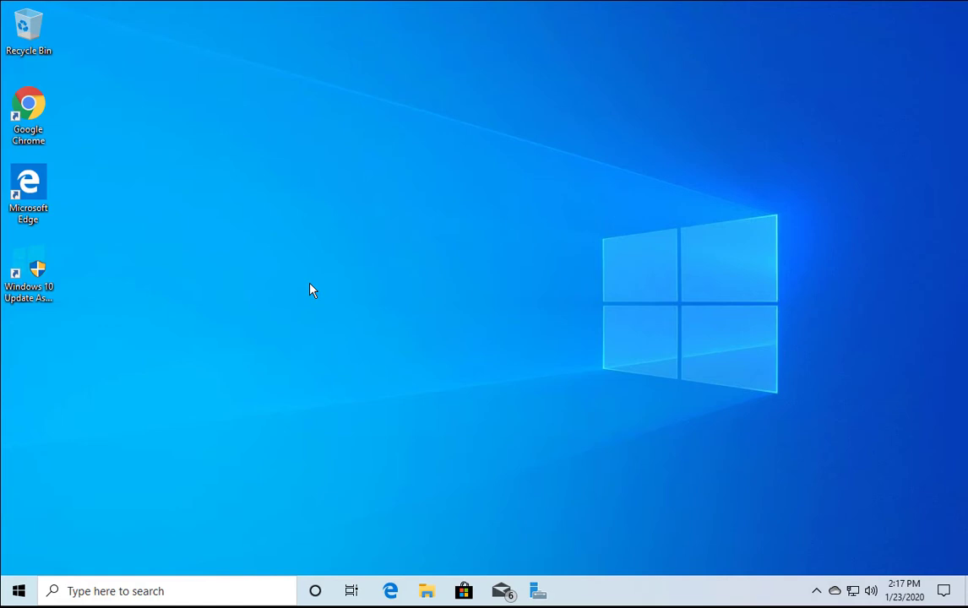
Launch a new elevated Command Prompt from a cmd search, approving the UAC prompt
click(189, 590)
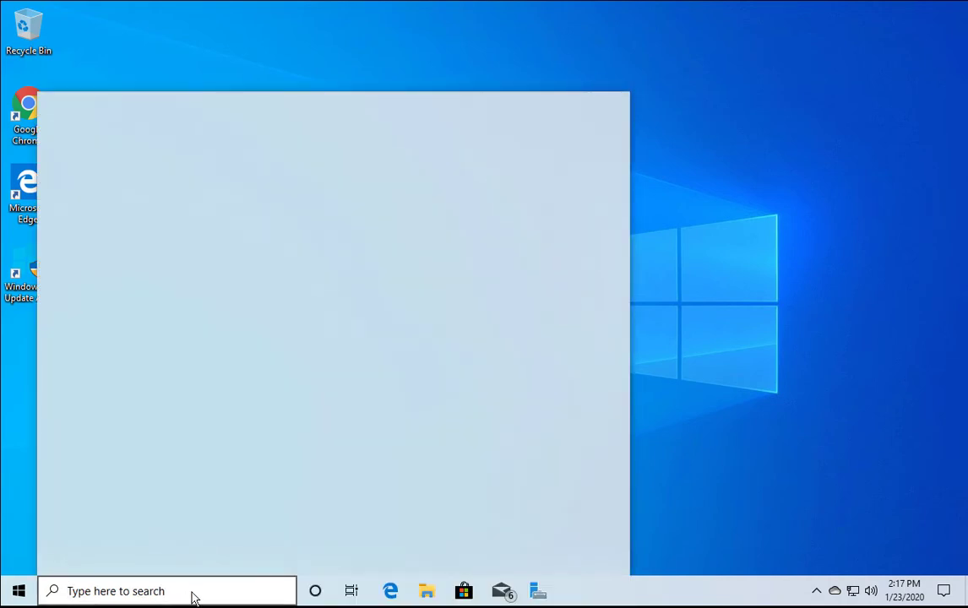
text(cmd)
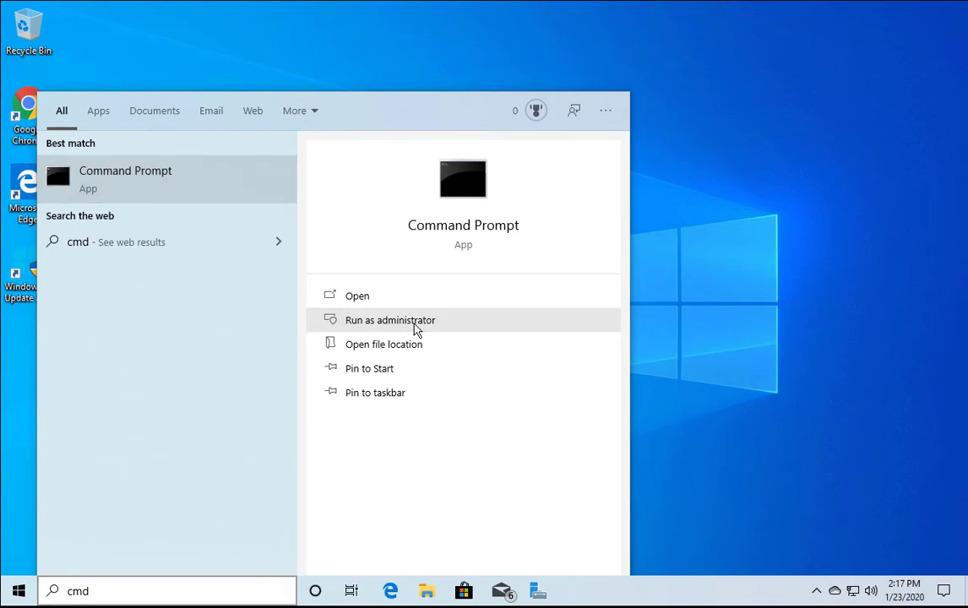
click(415, 330)
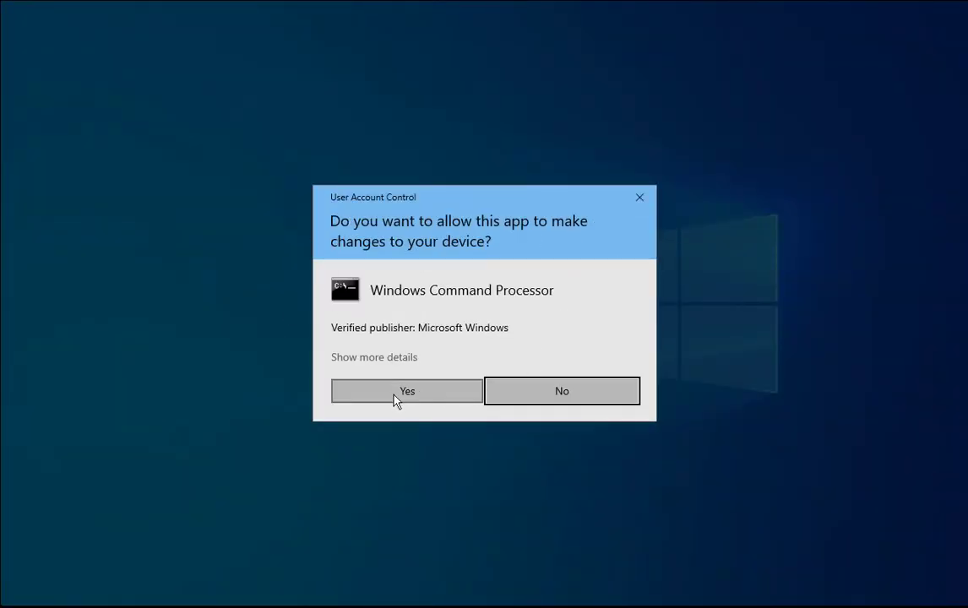
click(428, 395)
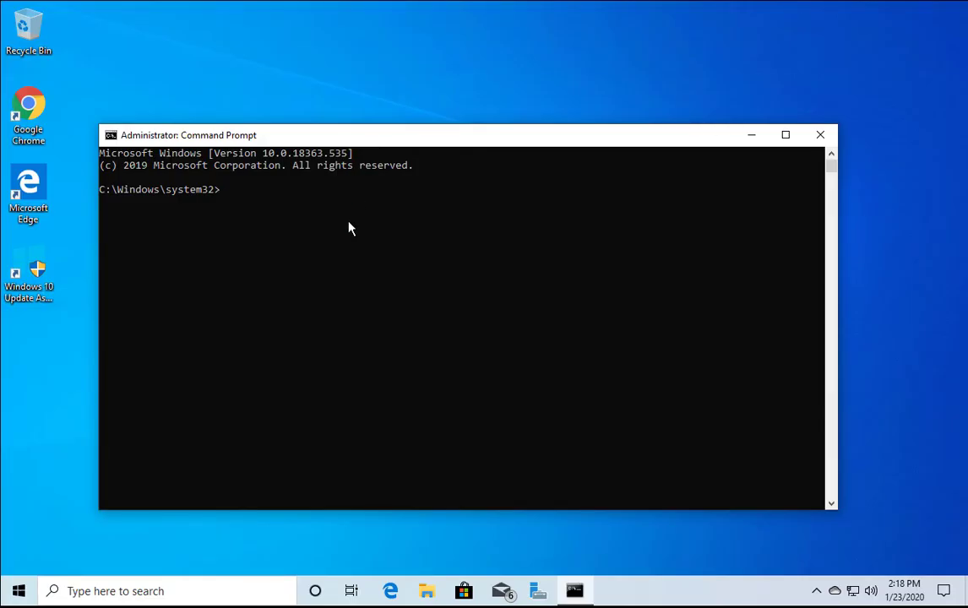
Run sfc /scannow at the elevated prompt to check protected system files
text(sfc)
text( /s)
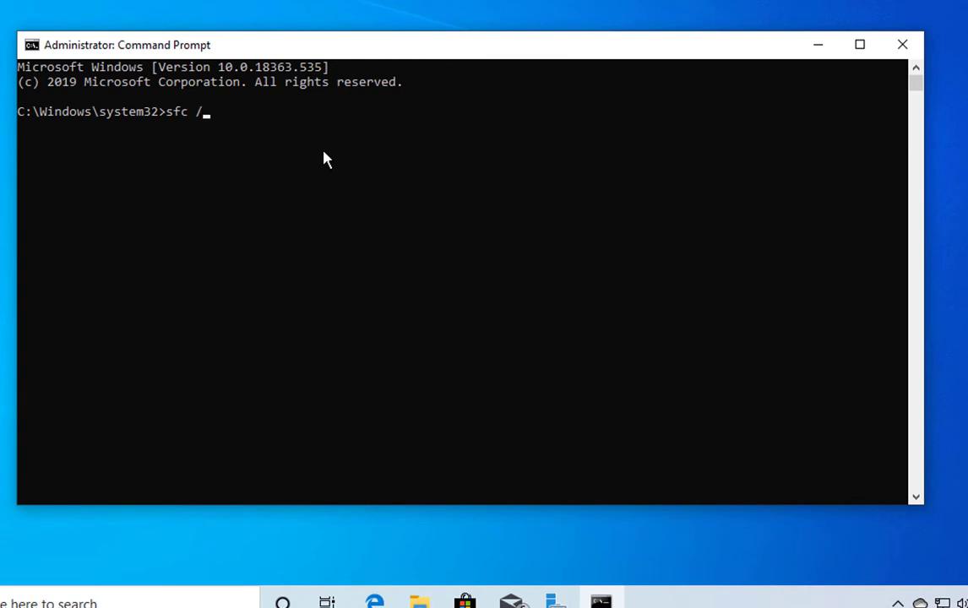
text(cannow)
key(Return)
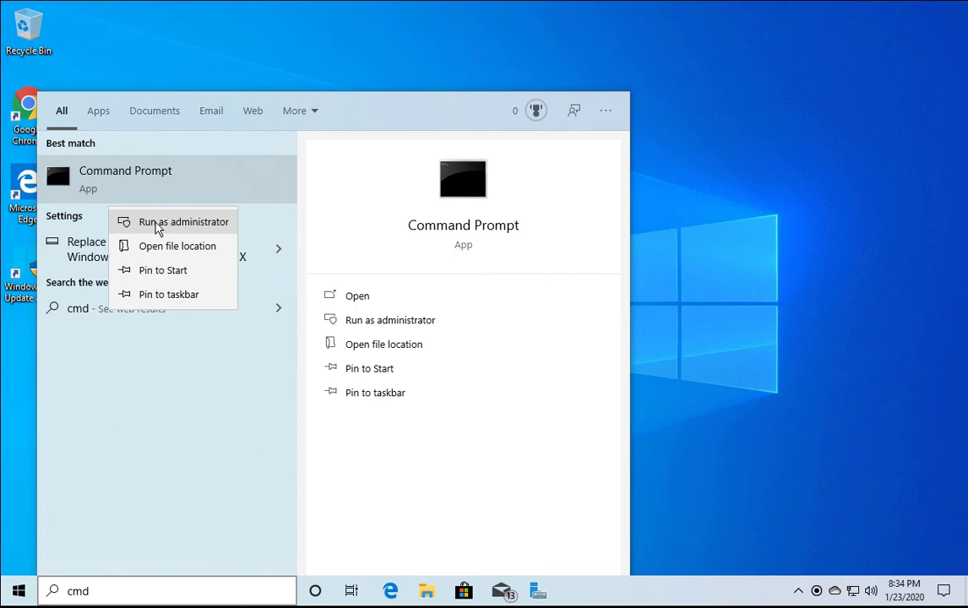
In an elevated Command Prompt, run dism /online /cleanup-image /restorehealth to repair the Windows image
click(155, 222)
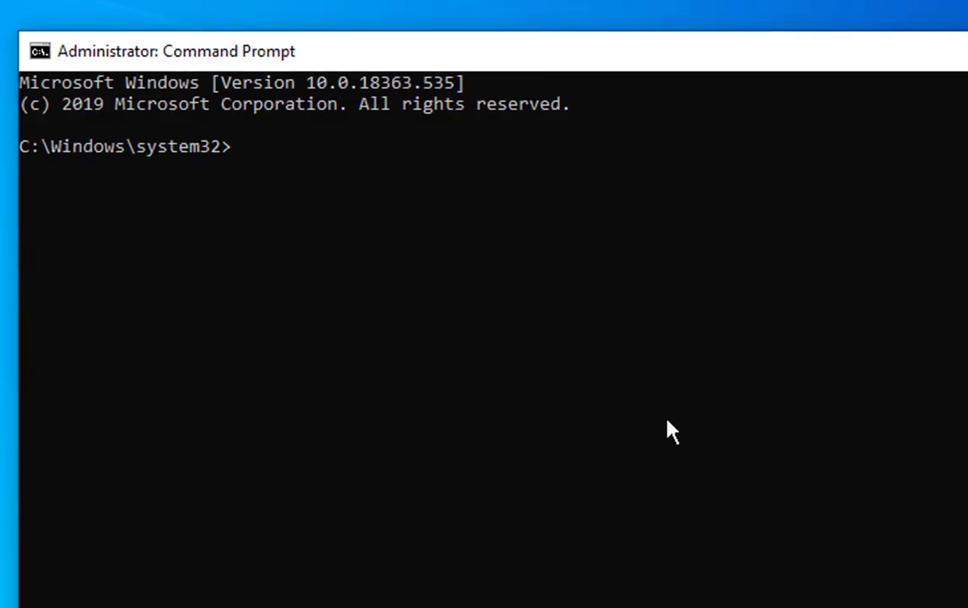
text(dism /o)
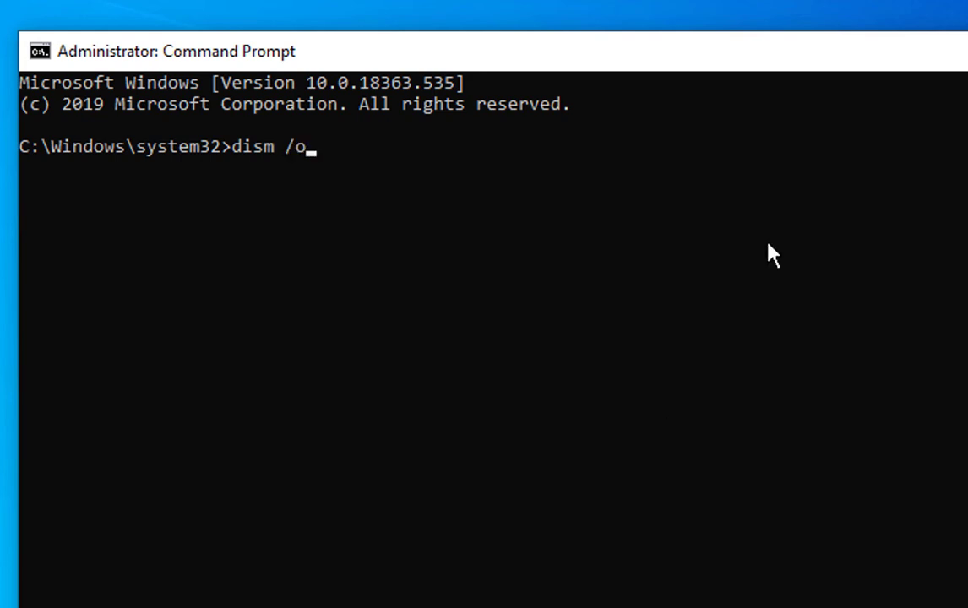
text(nline /cleanup-image)
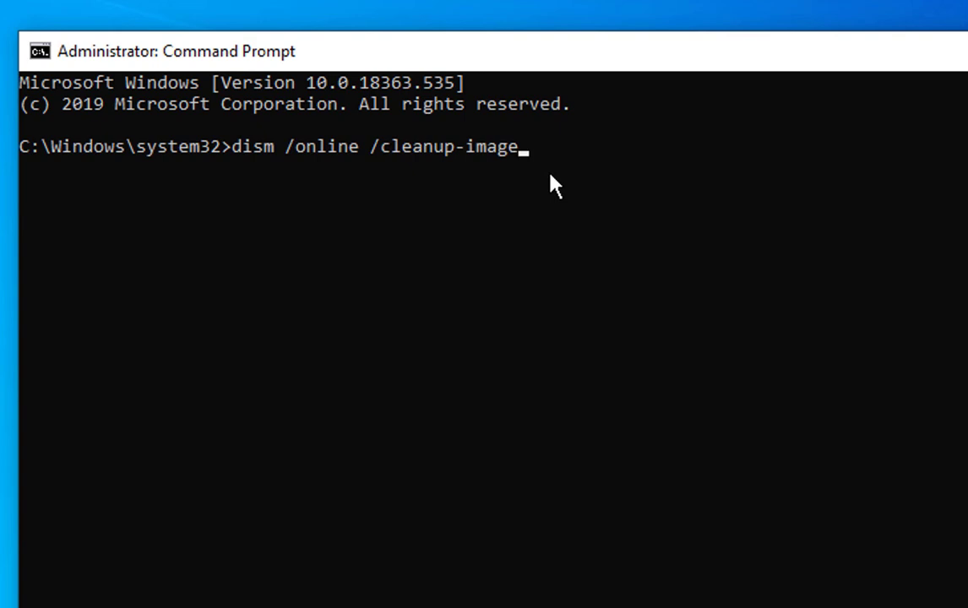
text( /restorehealth)
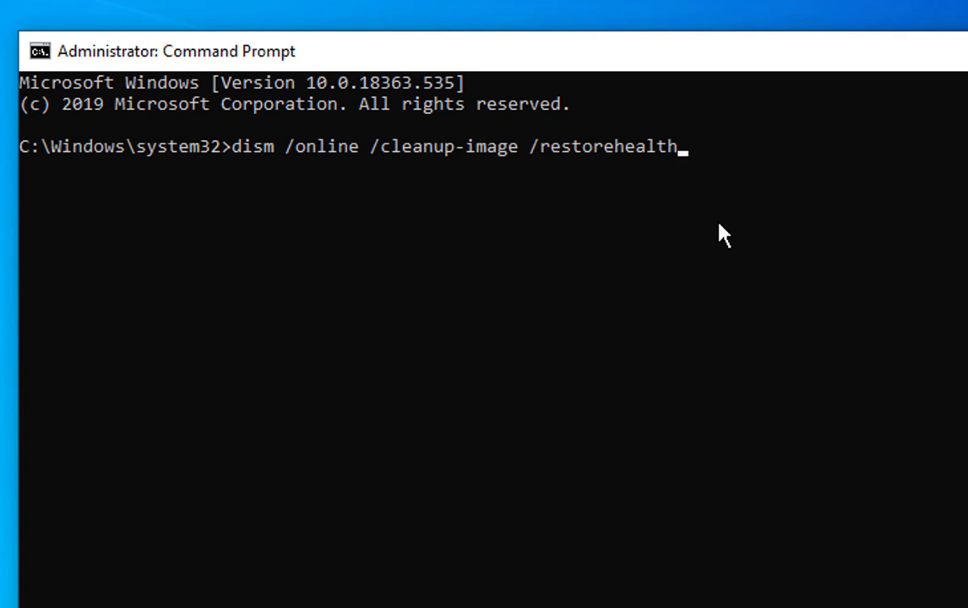
key(Return)
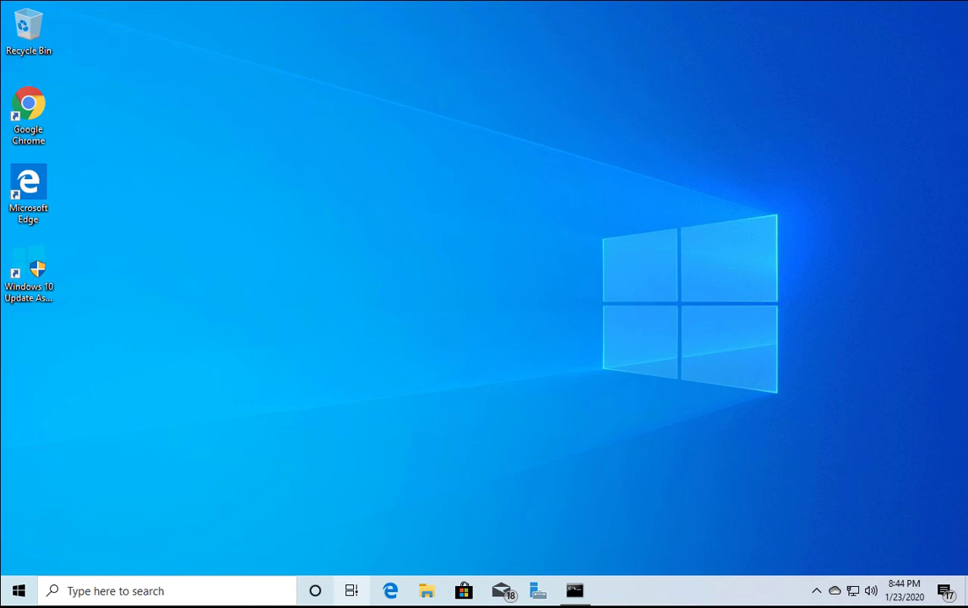
Go to Settings > Update & Security > Troubleshoot and expand the Windows Update troubleshooter entry
key(super+x)
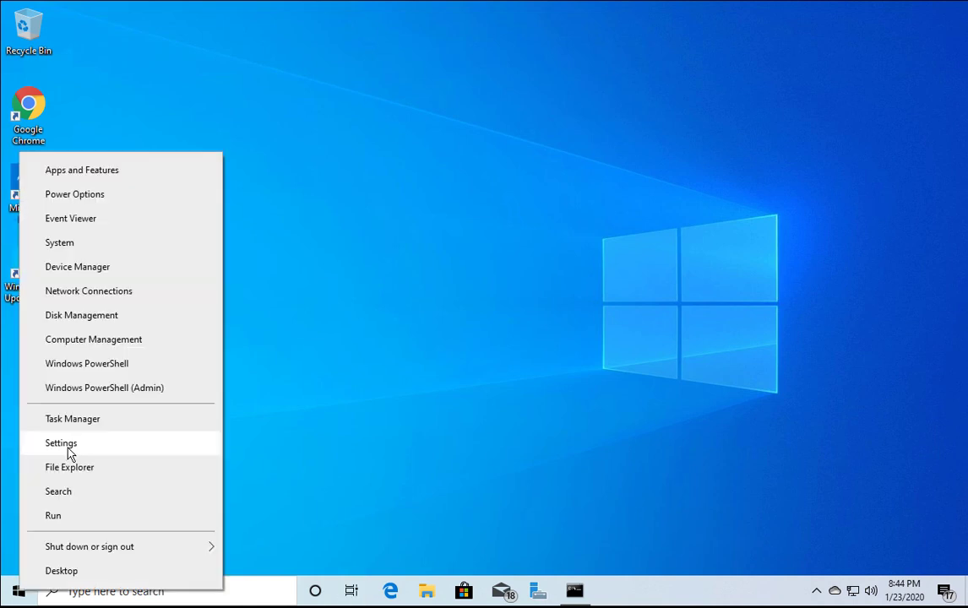
click(76, 450)
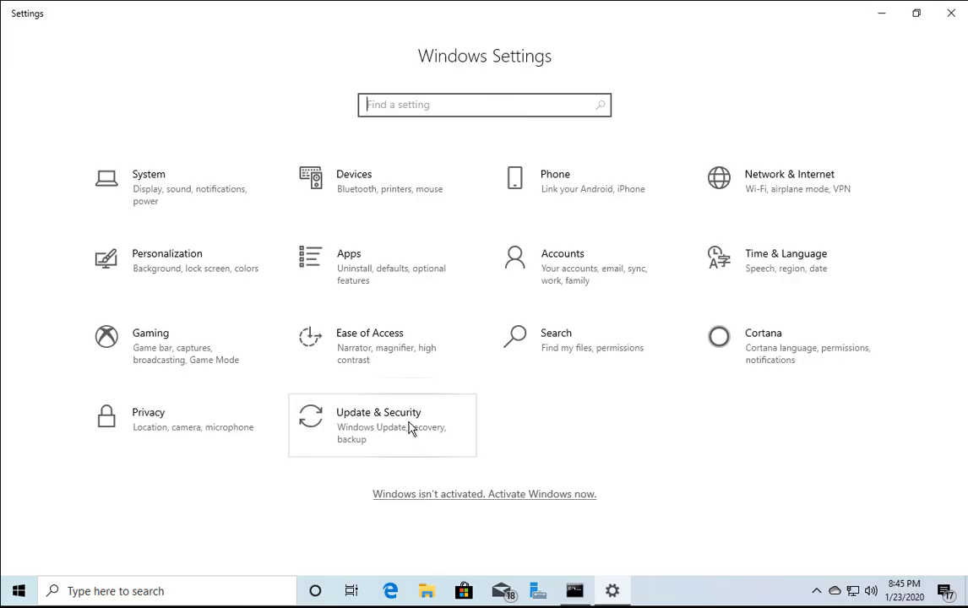
click(410, 428)
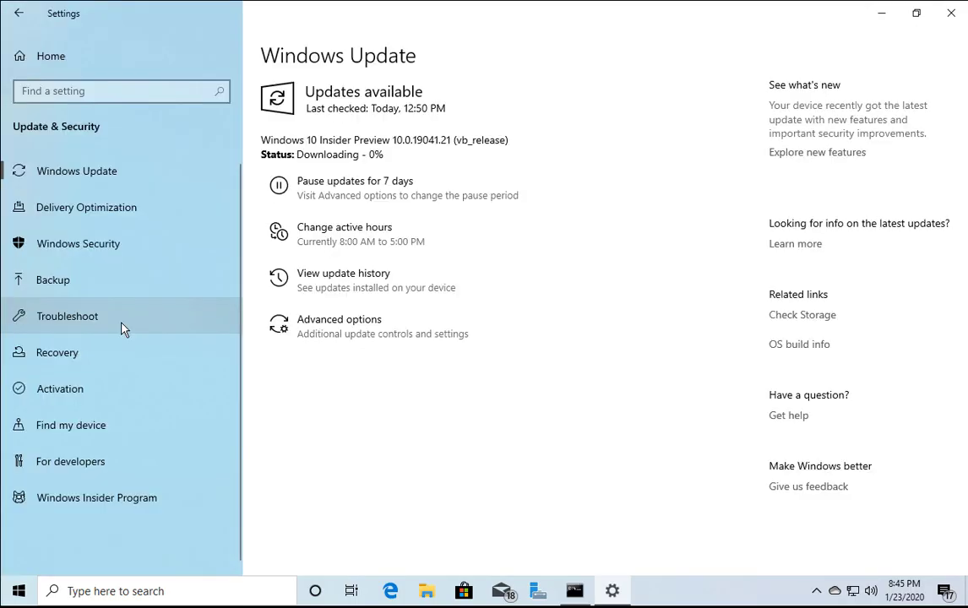
click(153, 324)
scroll(507, 304, down, 1)
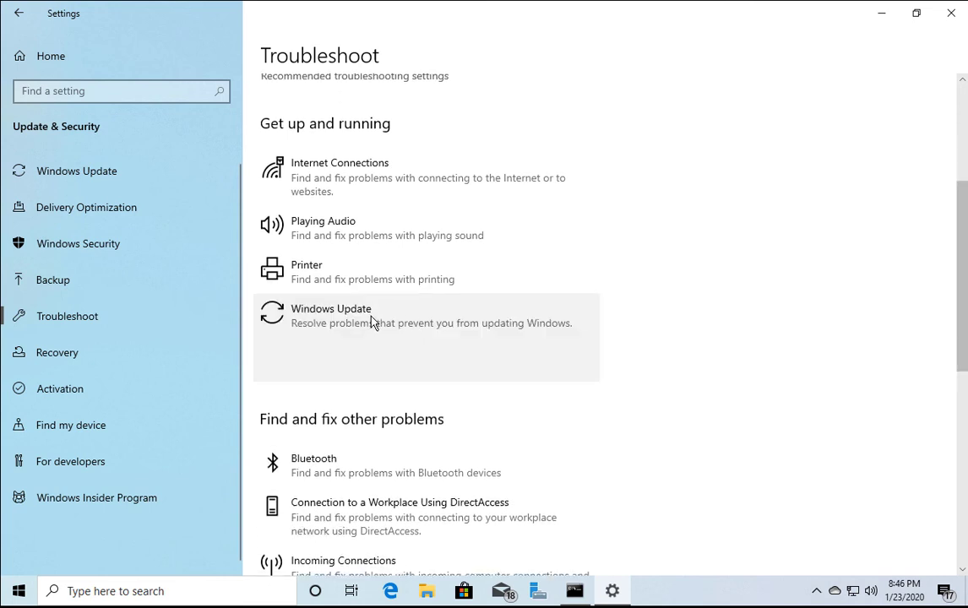
click(439, 321)
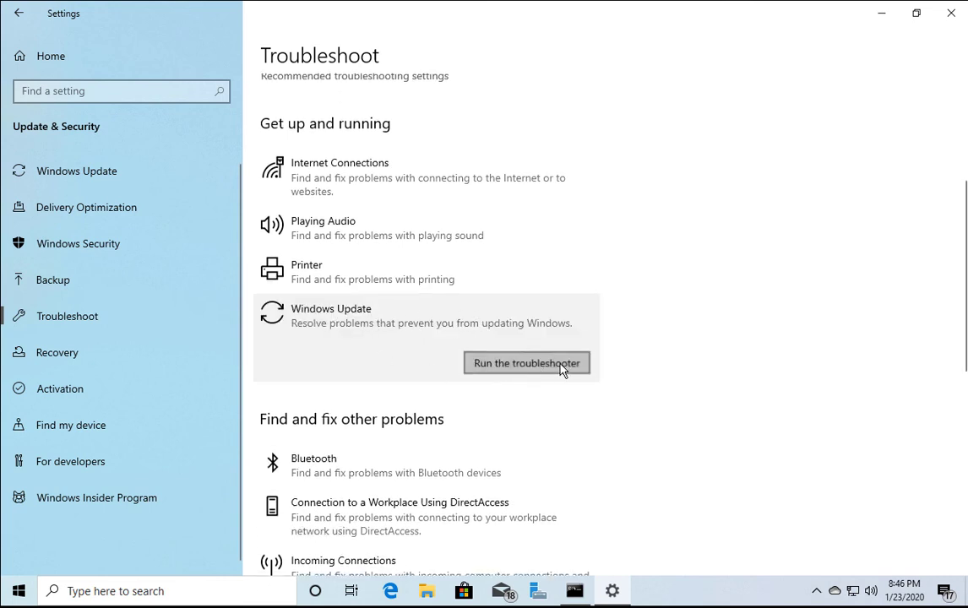